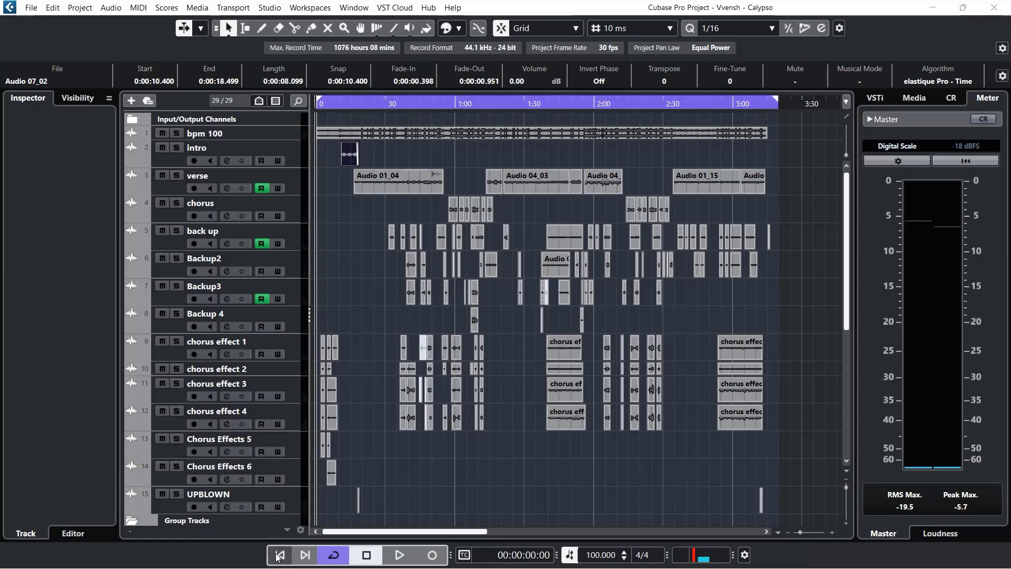
Play the mix from the start to about 0:31, and again from about 1:35 to 2:36
{"action": "left_click", "coordinate": [399, 554]}
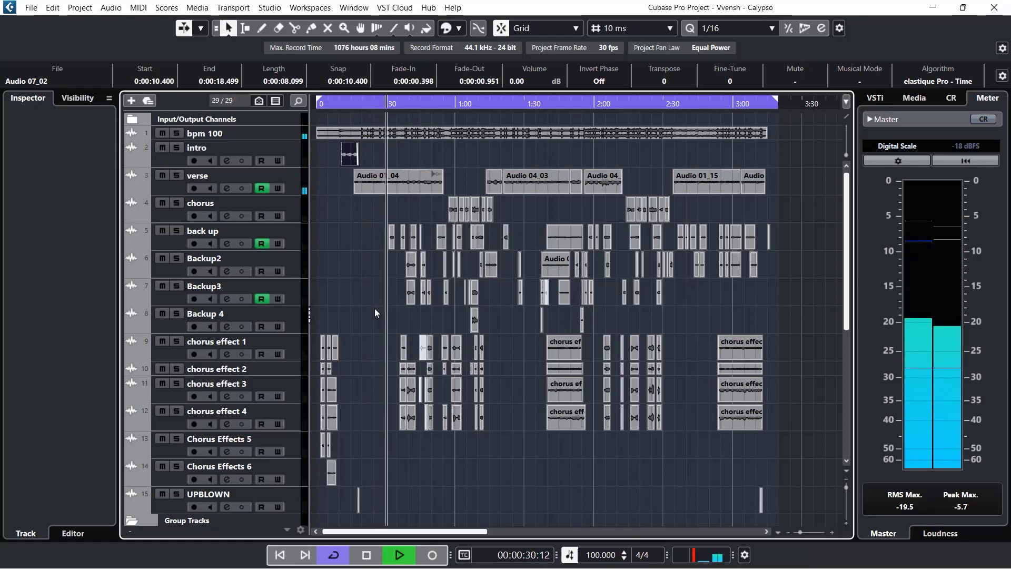
{"action": "key", "text": "space"}
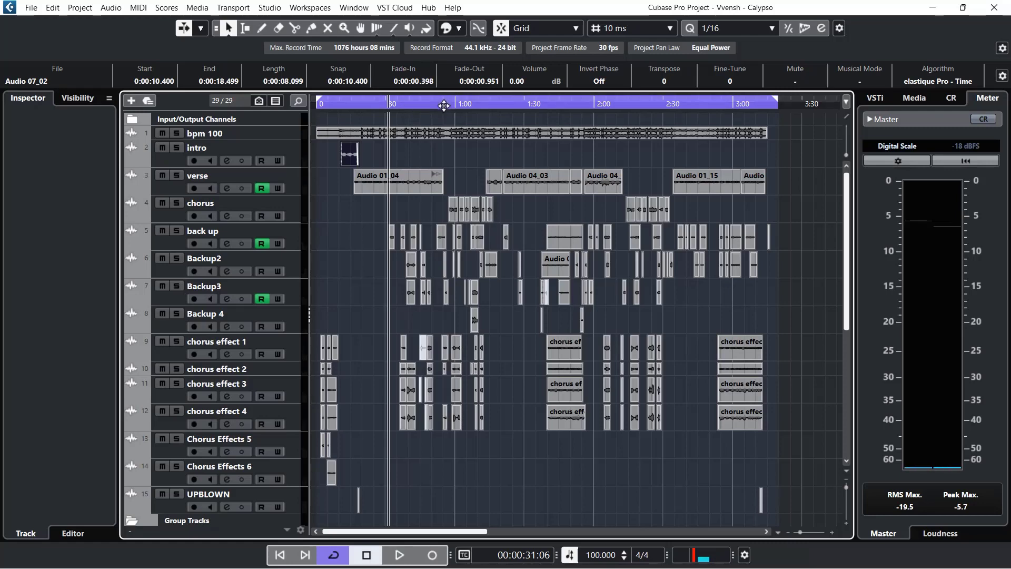
{"action": "left_click", "coordinate": [546, 107]}
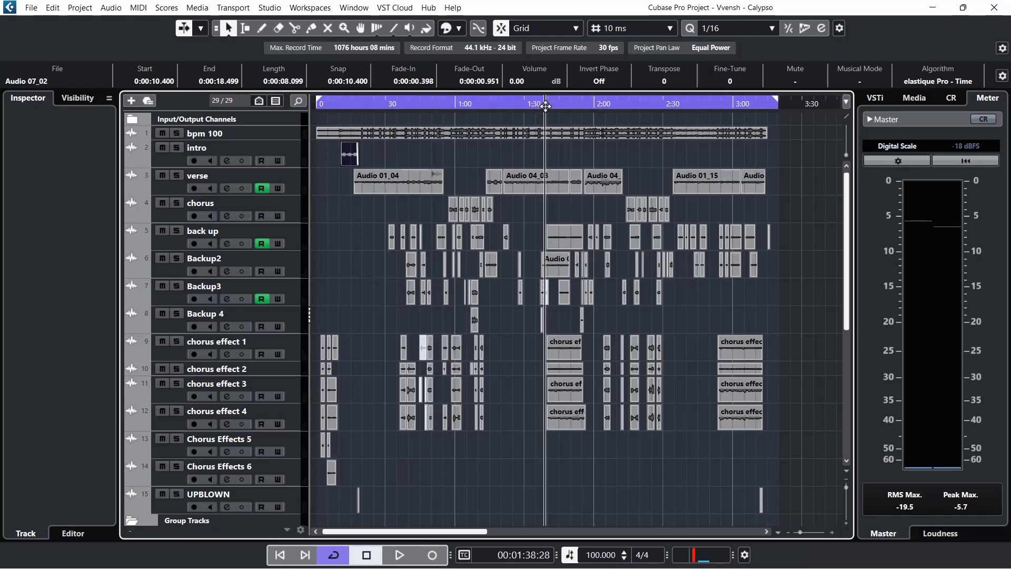
{"action": "left_click", "coordinate": [526, 102]}
{"action": "left_click", "coordinate": [537, 102]}
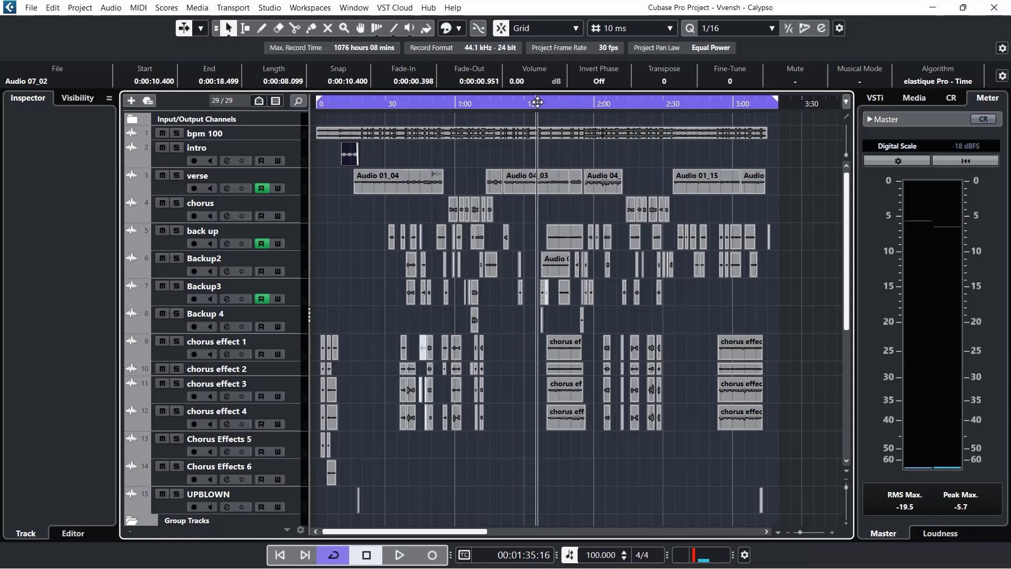
{"action": "key", "text": "space"}
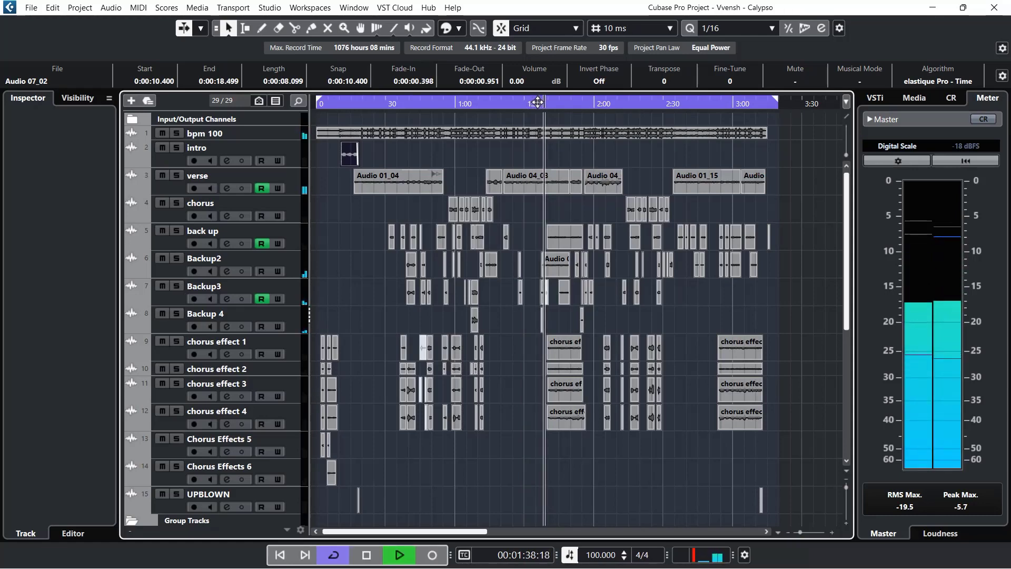
{"action": "key", "text": "m"}
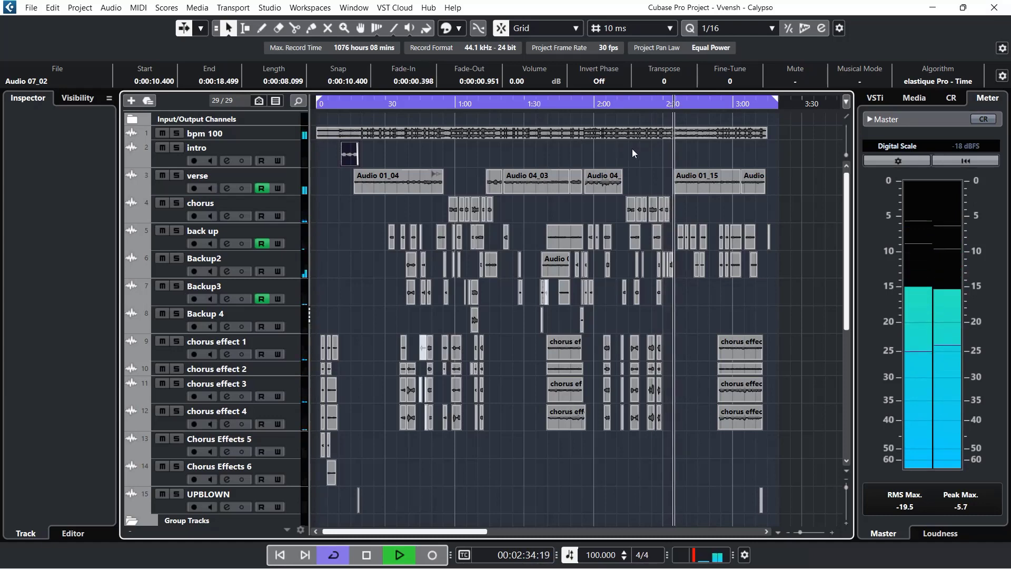
{"action": "key", "text": "space"}
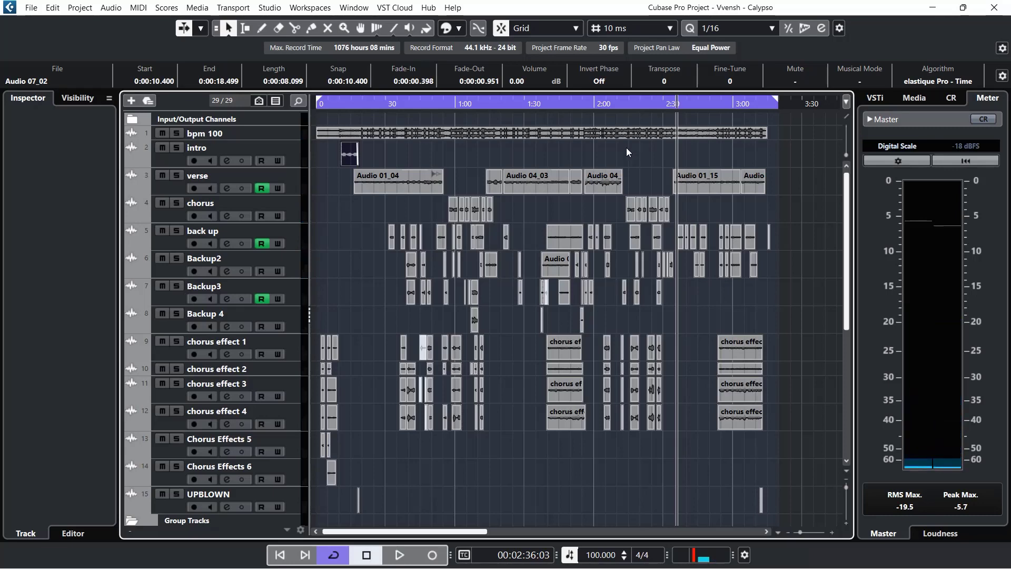
Examine the insert effects on the intro and verse vocal tracks
{"action": "left_click", "coordinate": [298, 153]}
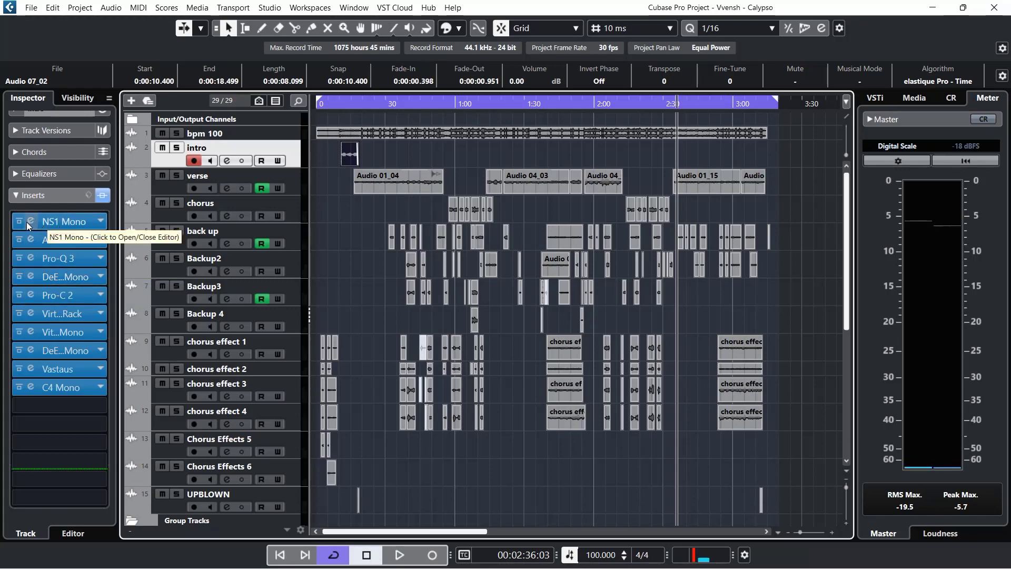
{"action": "left_click", "coordinate": [295, 179]}
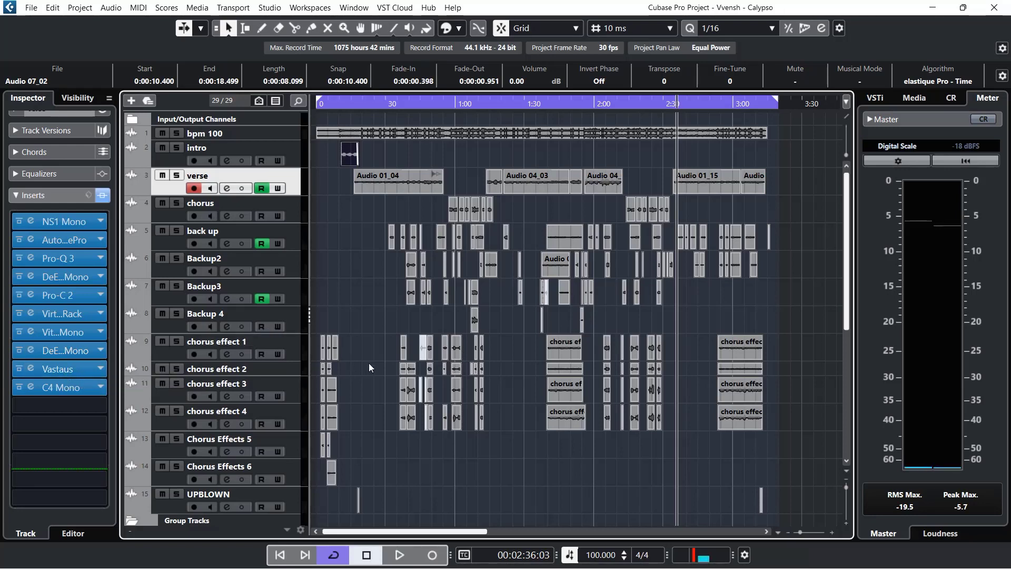
{"action": "scroll", "coordinate": [369, 363], "scroll_direction": "down", "scroll_amount": 5}
{"action": "scroll", "coordinate": [369, 364], "scroll_direction": "up", "scroll_amount": 5}
Check the inserts of the chorus effect 1 and chorus effect 4 tracks
{"action": "left_click", "coordinate": [292, 343]}
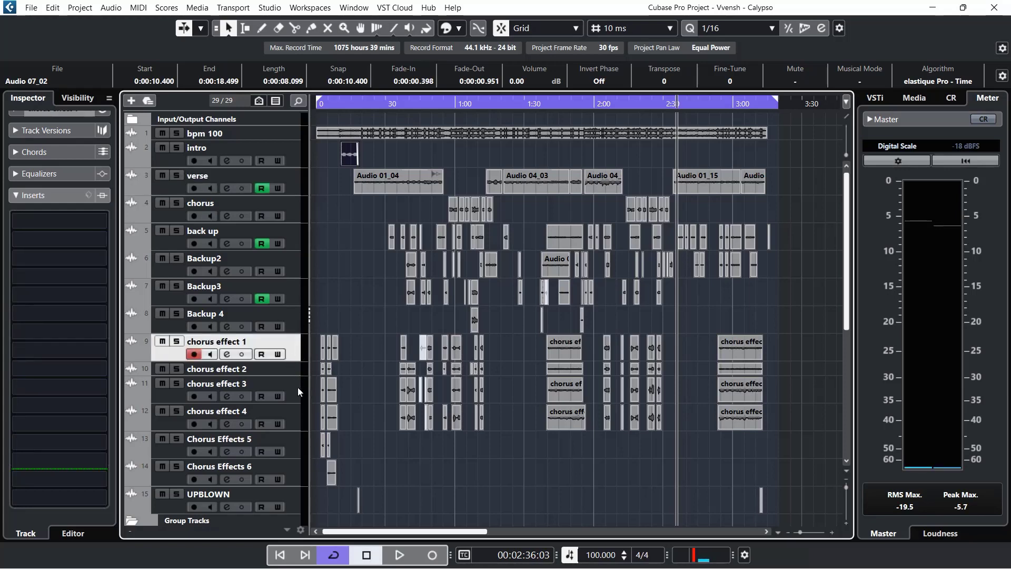
{"action": "scroll", "coordinate": [301, 359], "scroll_direction": "down", "scroll_amount": 4}
{"action": "scroll", "coordinate": [299, 372], "scroll_direction": "up", "scroll_amount": 4}
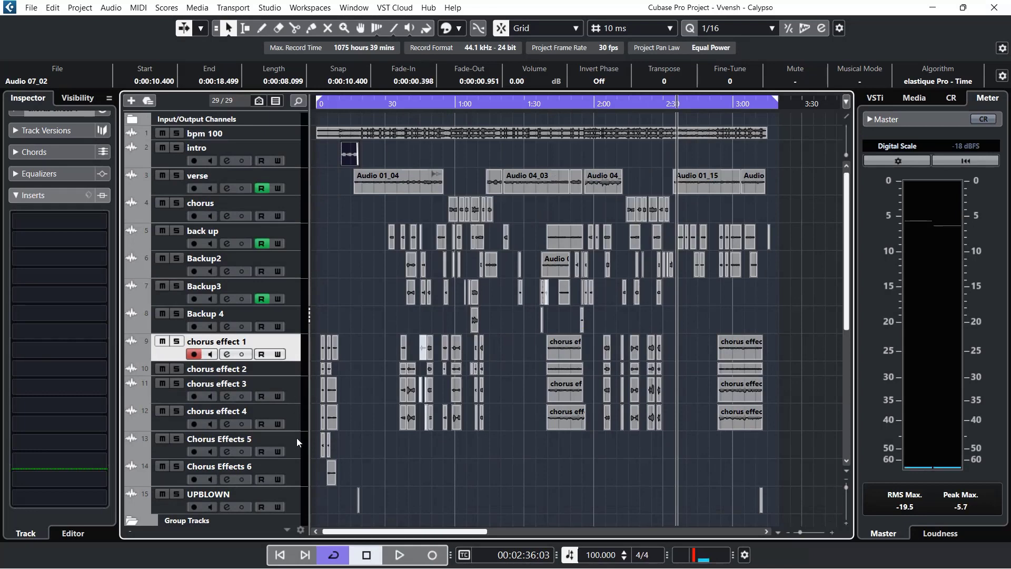
{"action": "scroll", "coordinate": [296, 436], "scroll_direction": "down", "scroll_amount": 3}
{"action": "left_click", "coordinate": [245, 329]}
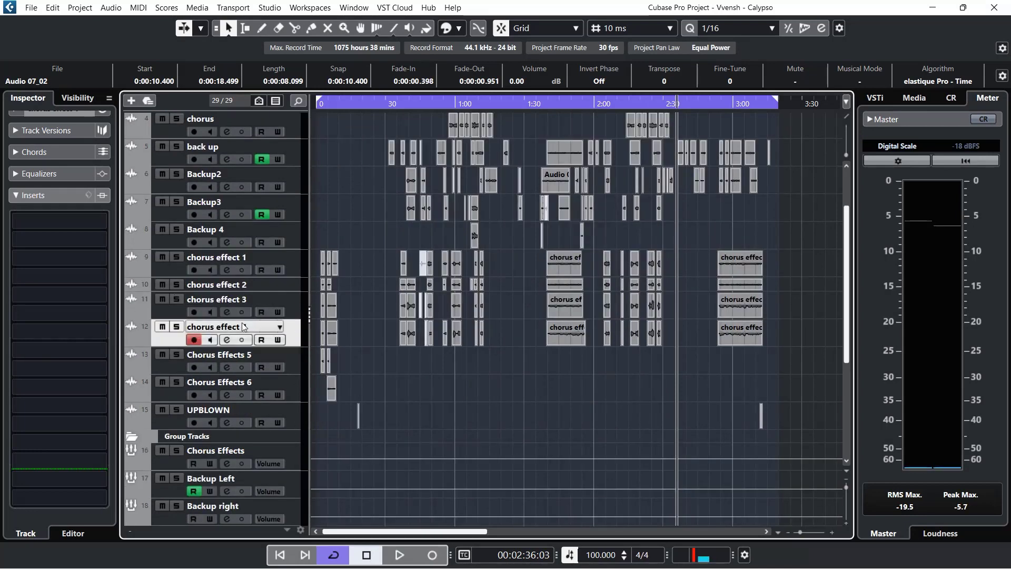
Examine the insert chain of the Chorus Effects group track and view its Chorus JUN-6 settings
{"action": "left_click", "coordinate": [292, 455]}
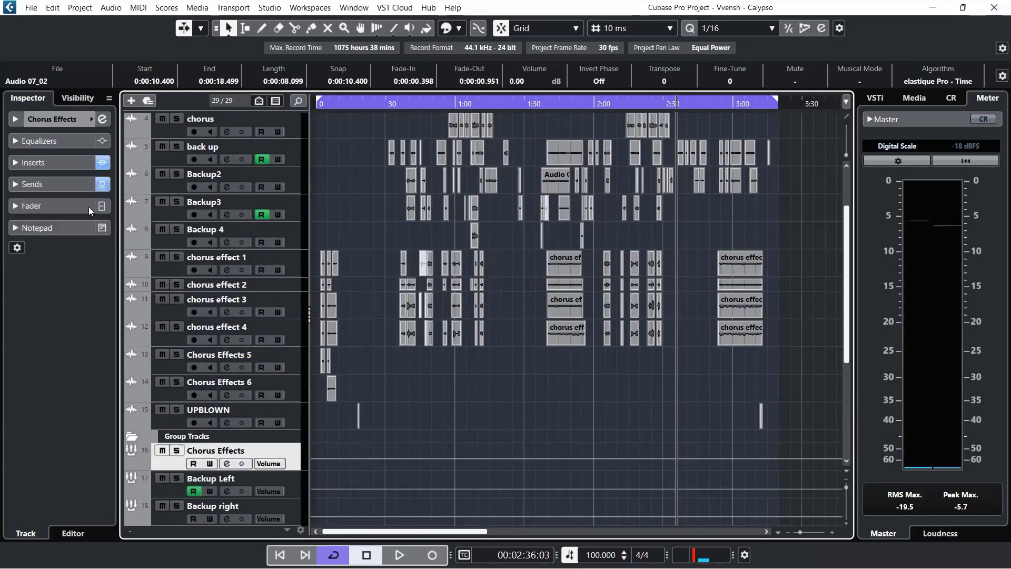
{"action": "left_click", "coordinate": [51, 164]}
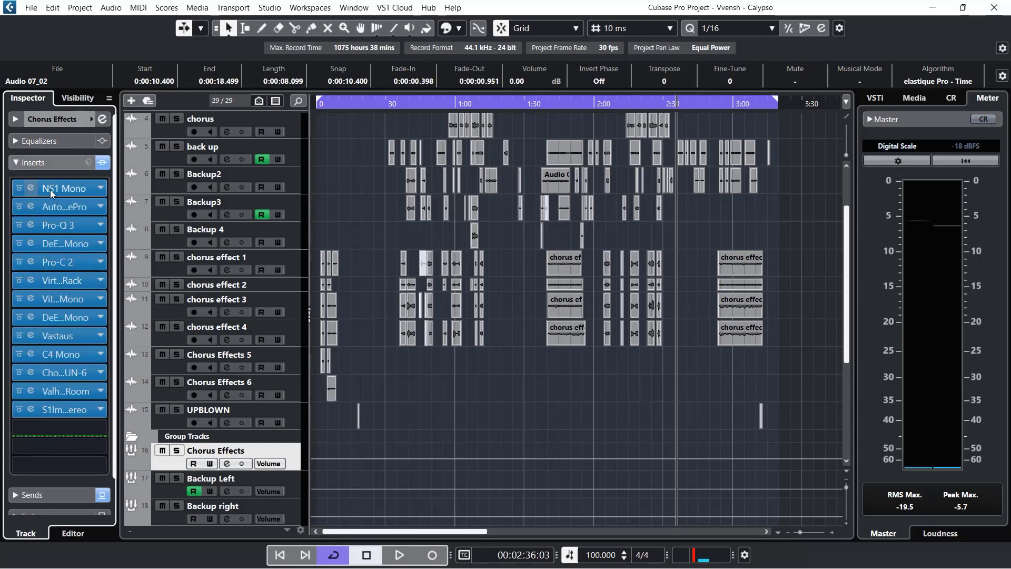
{"action": "left_click", "coordinate": [67, 376]}
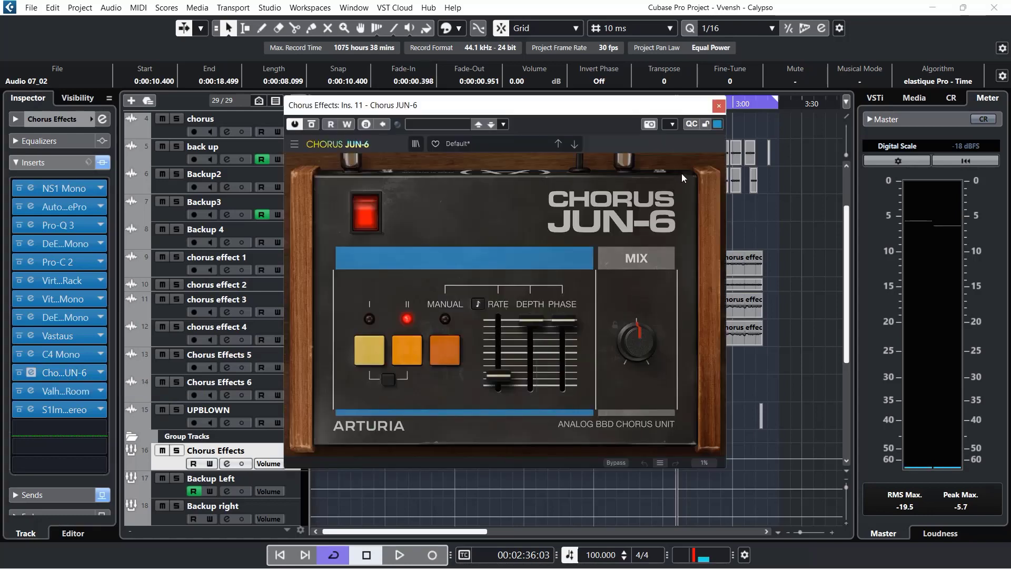
{"action": "left_click", "coordinate": [718, 107]}
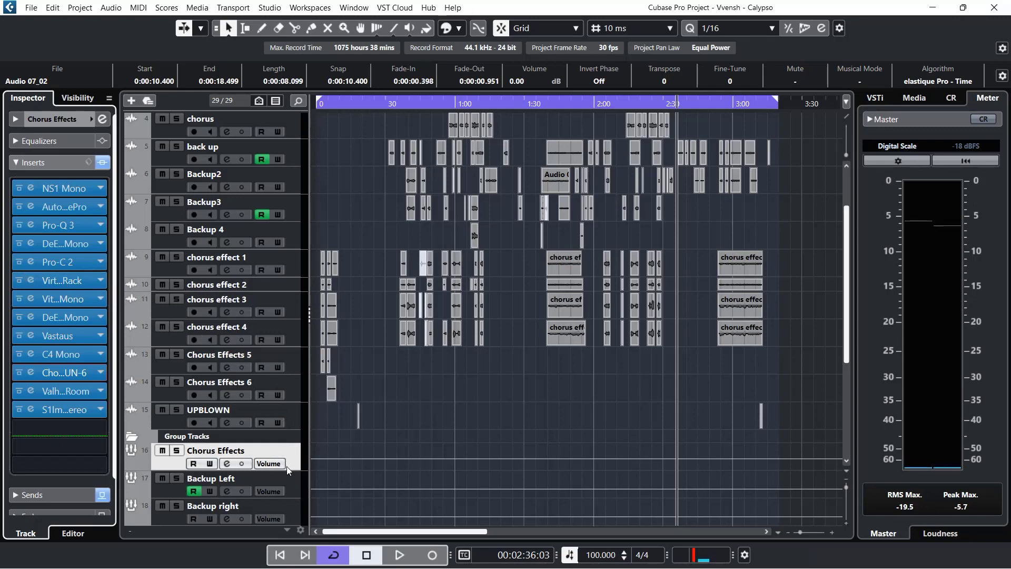
Examine the inserts of the Delay FX channel and view its EchoBoy settings
{"action": "scroll", "coordinate": [289, 461], "scroll_direction": "down", "scroll_amount": 5}
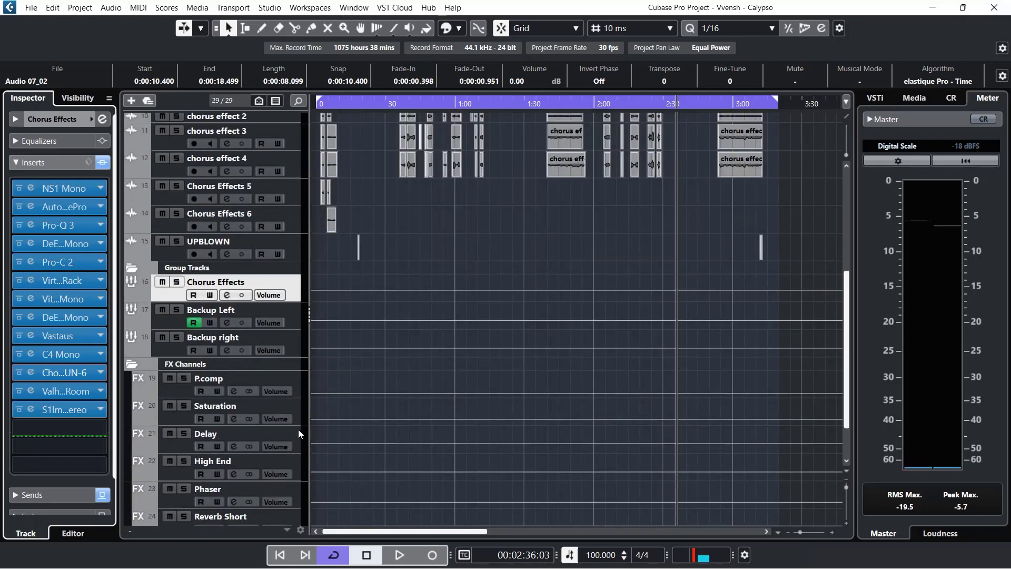
{"action": "scroll", "coordinate": [302, 427], "scroll_direction": "down", "scroll_amount": 2}
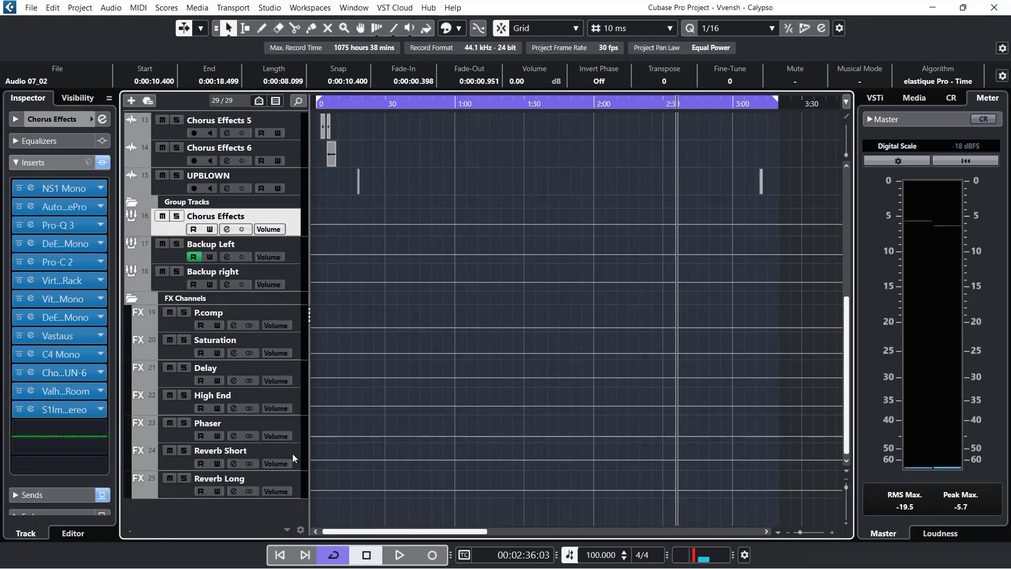
{"action": "left_click", "coordinate": [294, 375]}
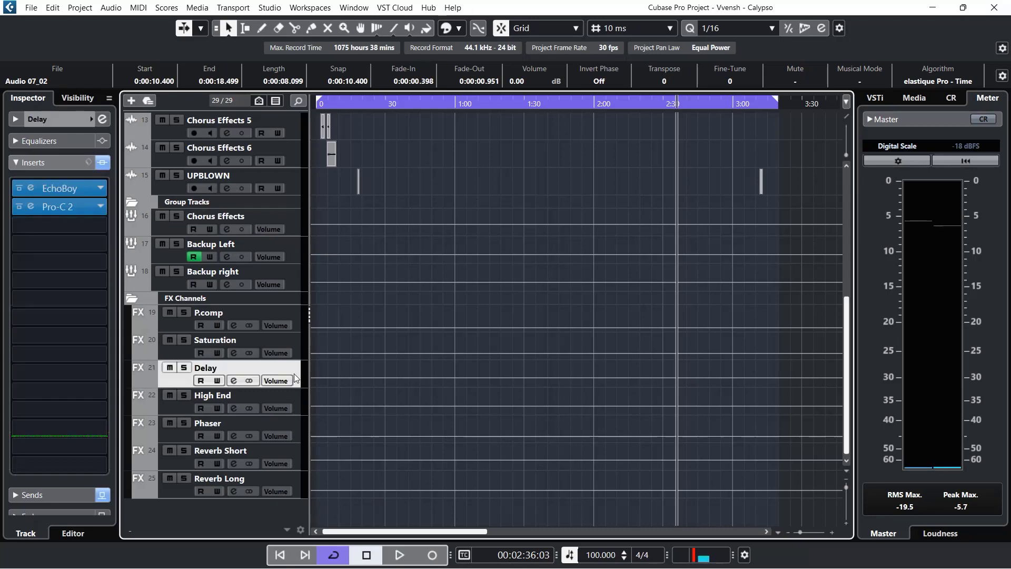
{"action": "left_click", "coordinate": [32, 188]}
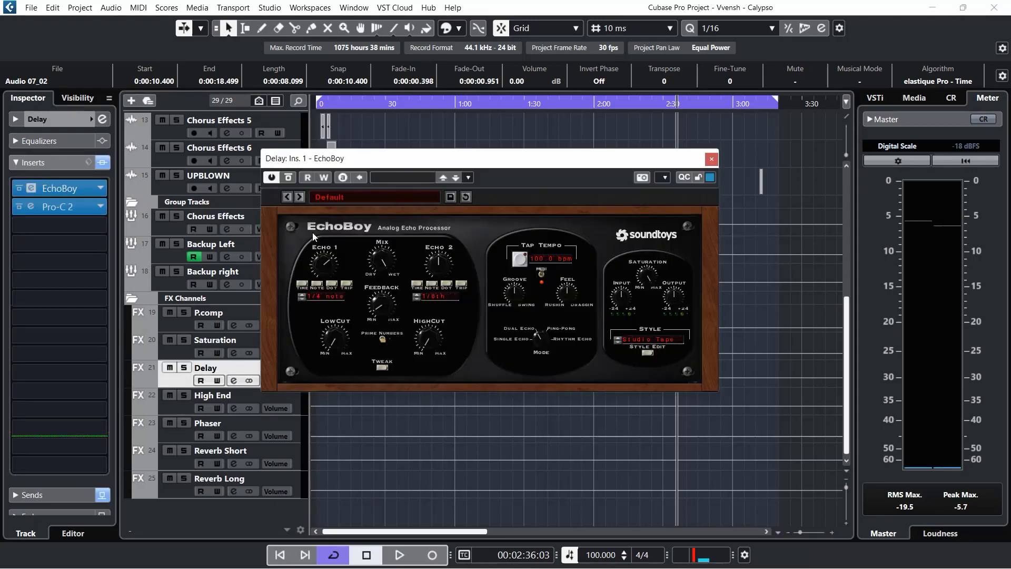
{"action": "left_click", "coordinate": [712, 159]}
{"action": "left_click", "coordinate": [38, 163]}
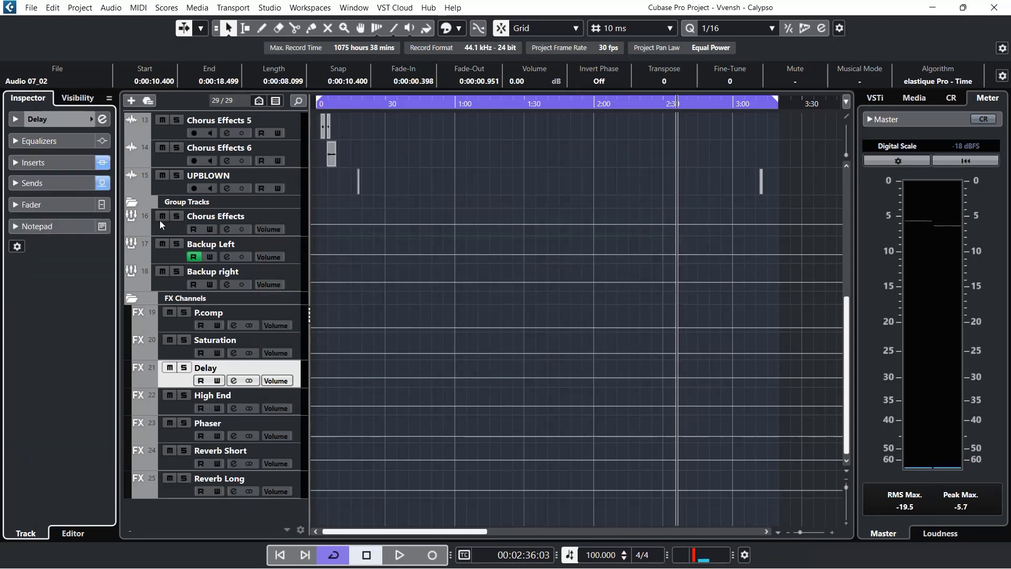
Review the insert plug-ins on the Reverb Short and Reverb Long FX channels
{"action": "left_click", "coordinate": [295, 459]}
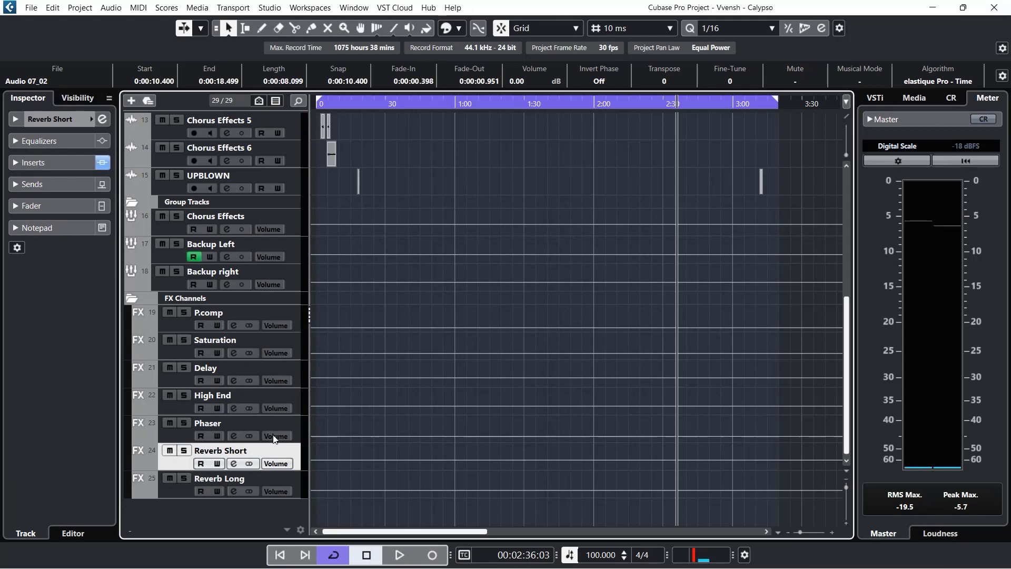
{"action": "left_click", "coordinate": [63, 167]}
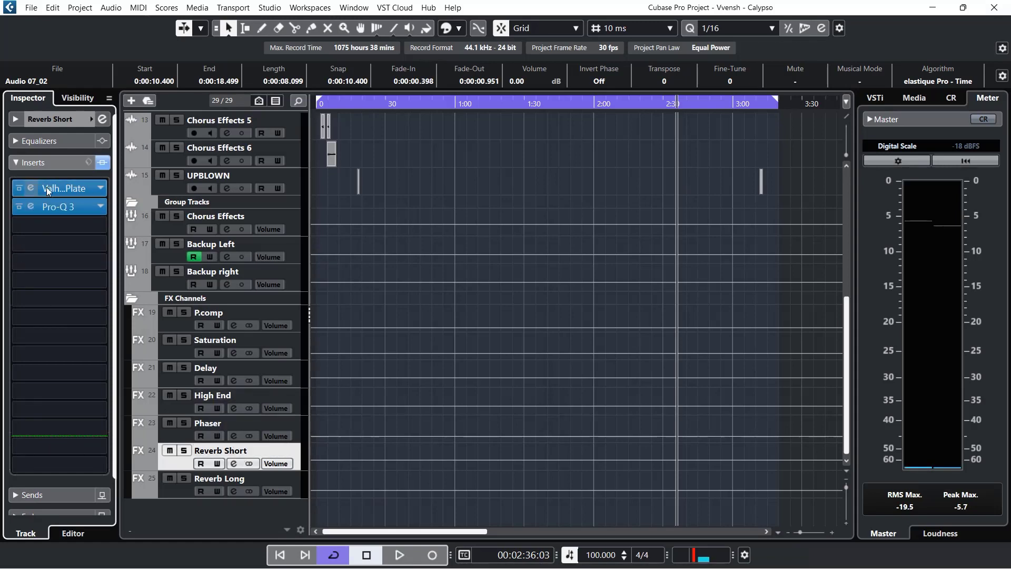
{"action": "left_click", "coordinate": [40, 164]}
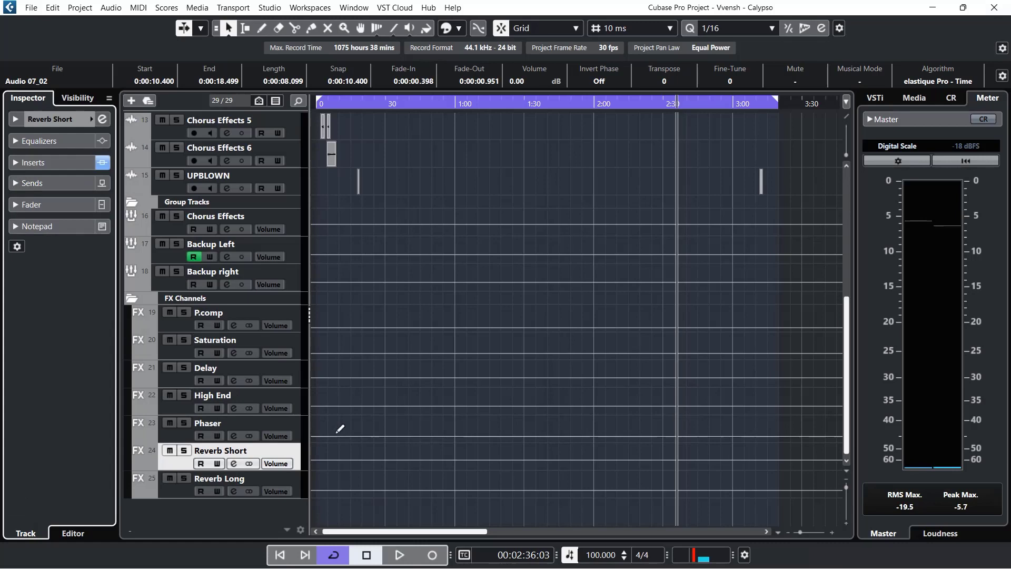
{"action": "left_click", "coordinate": [297, 482]}
{"action": "left_click", "coordinate": [37, 162]}
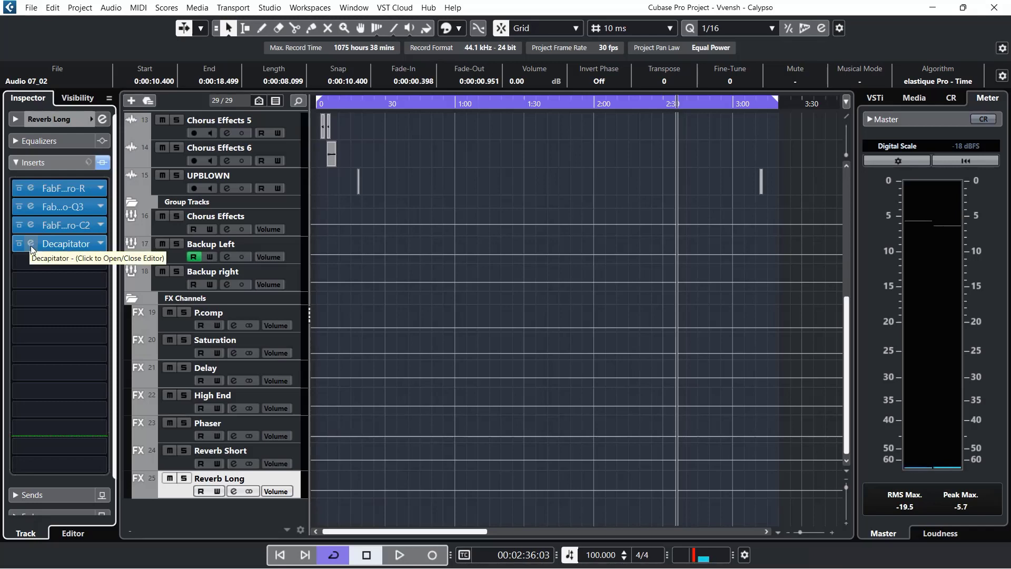
{"action": "left_click", "coordinate": [43, 165]}
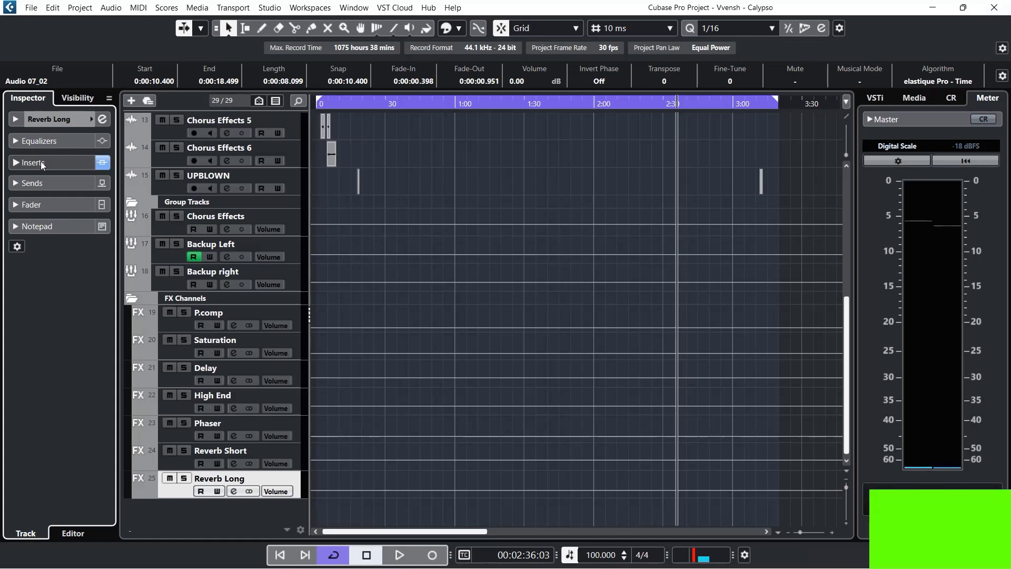
Play the last part of the song from 2:36 to about 3:14
{"action": "scroll", "coordinate": [531, 325], "scroll_direction": "up", "scroll_amount": 6}
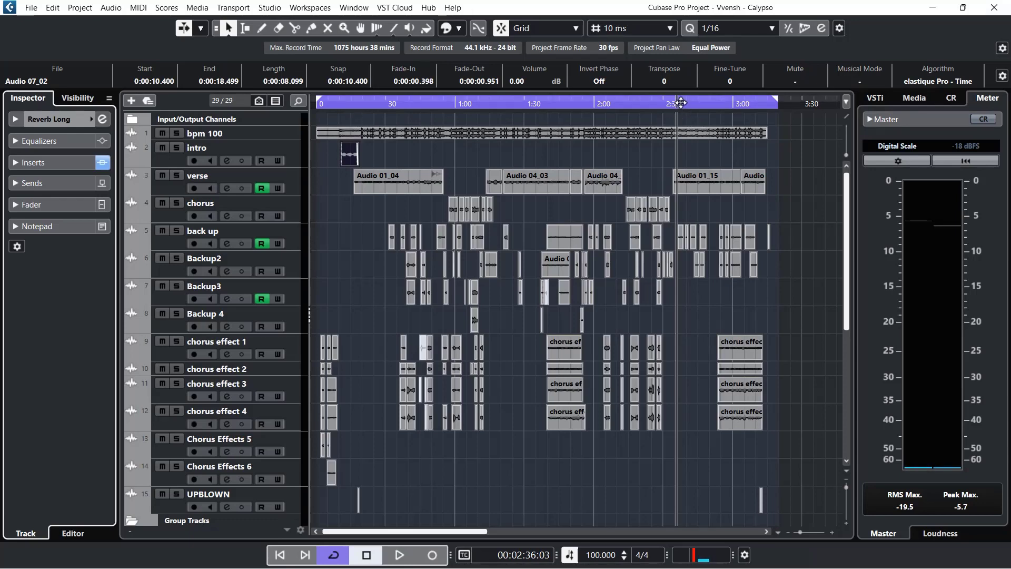
{"action": "key", "text": "space"}
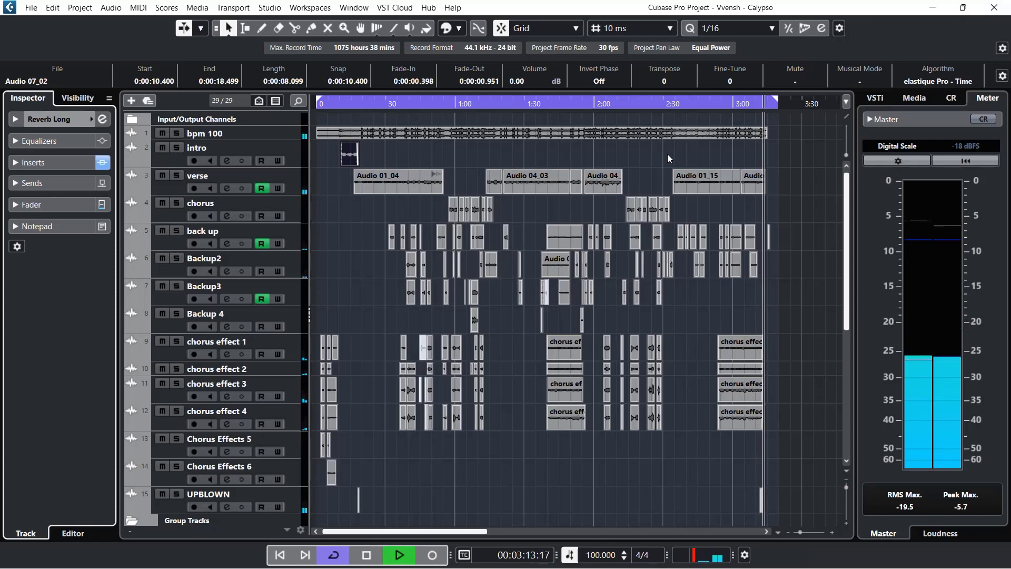
{"action": "key", "text": "space"}
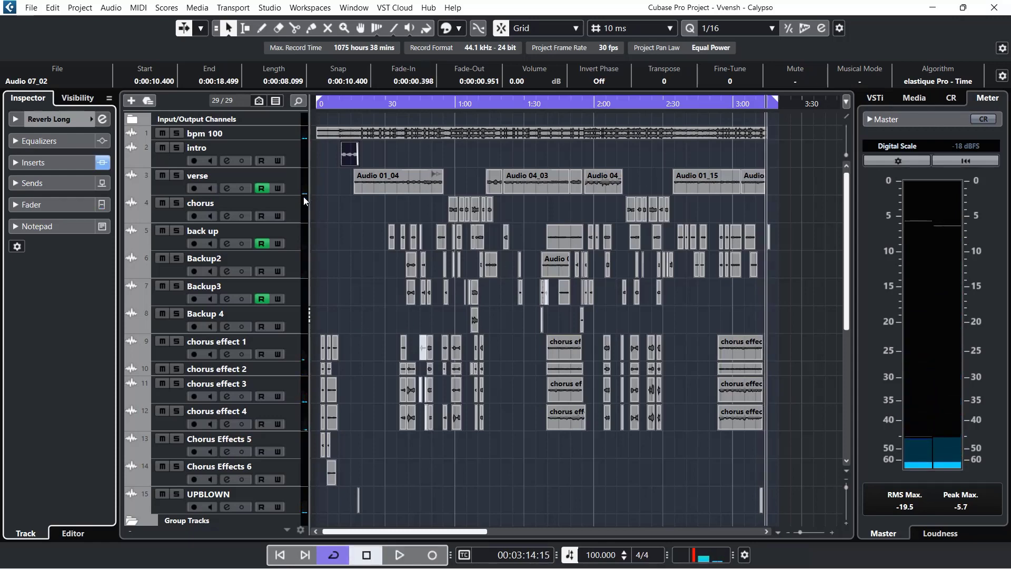
{"action": "scroll", "coordinate": [352, 300], "scroll_direction": "down", "scroll_amount": 5}
{"action": "scroll", "coordinate": [353, 301], "scroll_direction": "up", "scroll_amount": 5}
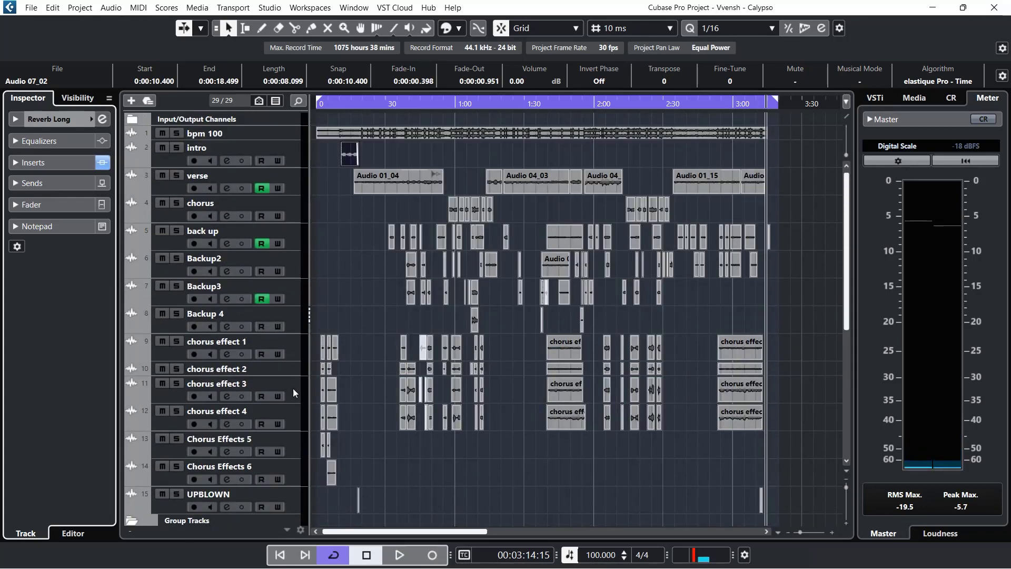
{"action": "scroll", "coordinate": [293, 396], "scroll_direction": "down", "scroll_amount": 3}
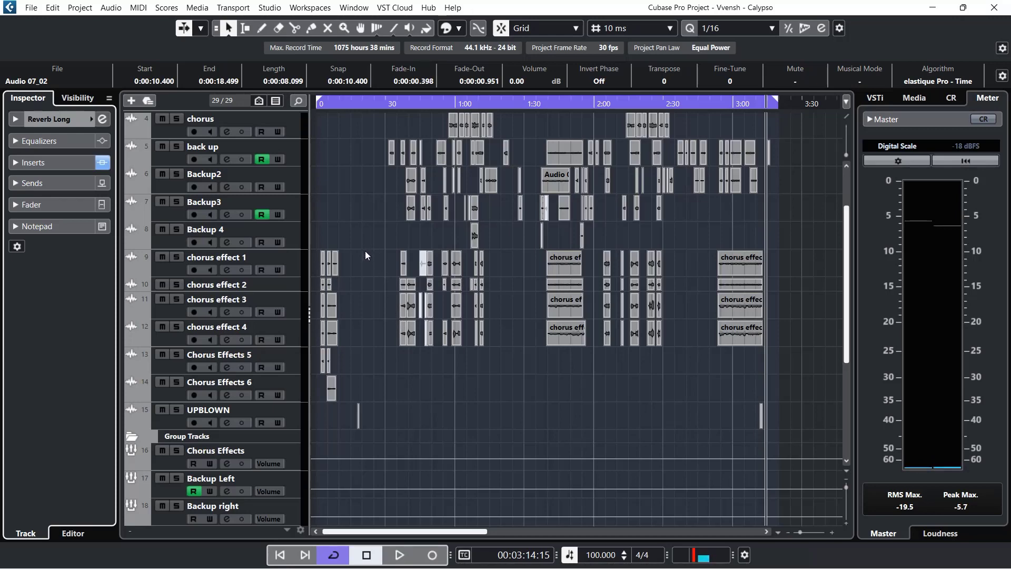
{"action": "scroll", "coordinate": [365, 251], "scroll_direction": "up", "scroll_amount": 3}
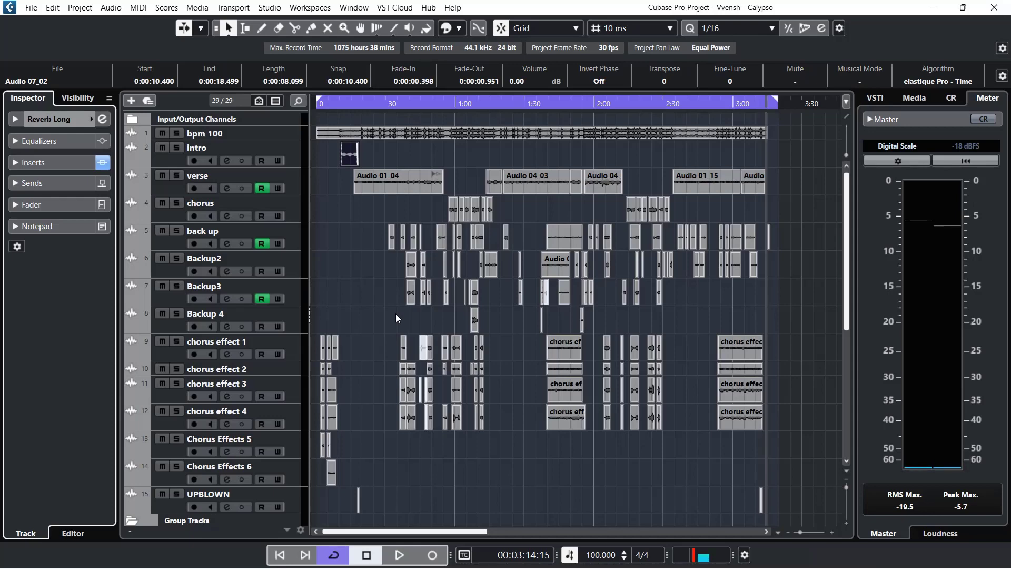
Play the song from the start of the first verse clip to about 0:56
{"action": "left_click", "coordinate": [352, 105]}
{"action": "key", "text": "space"}
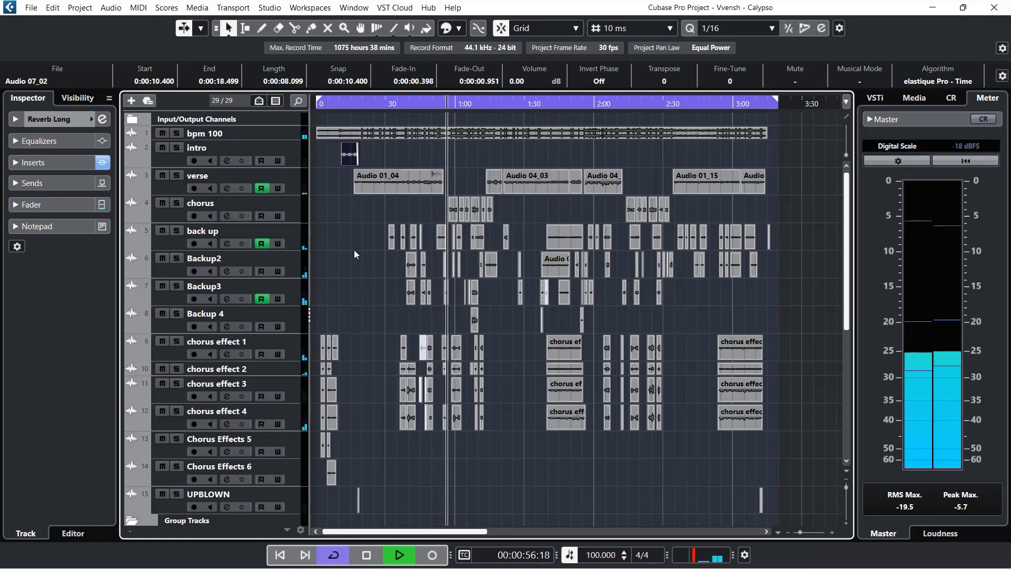
{"action": "key", "text": "space"}
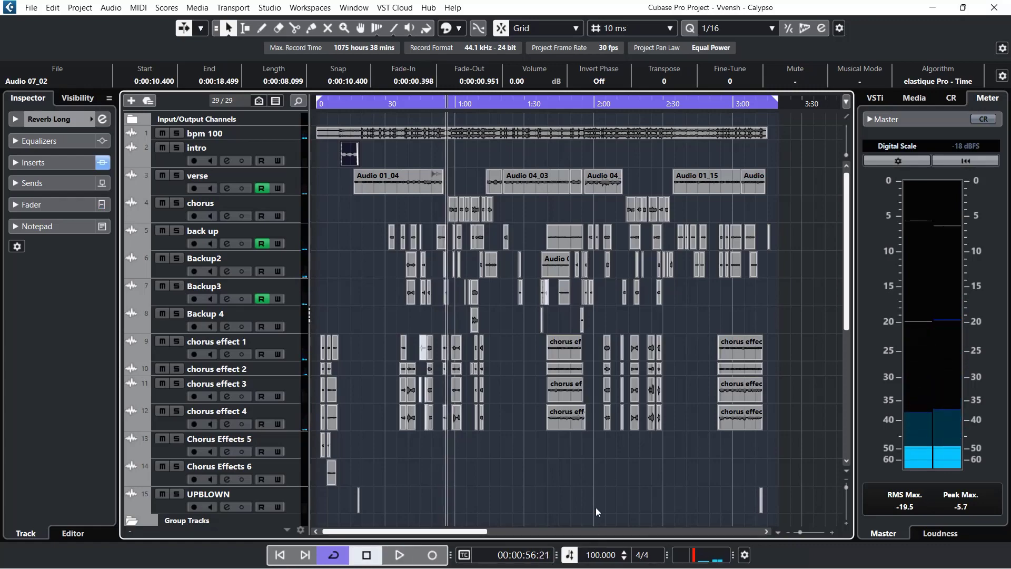